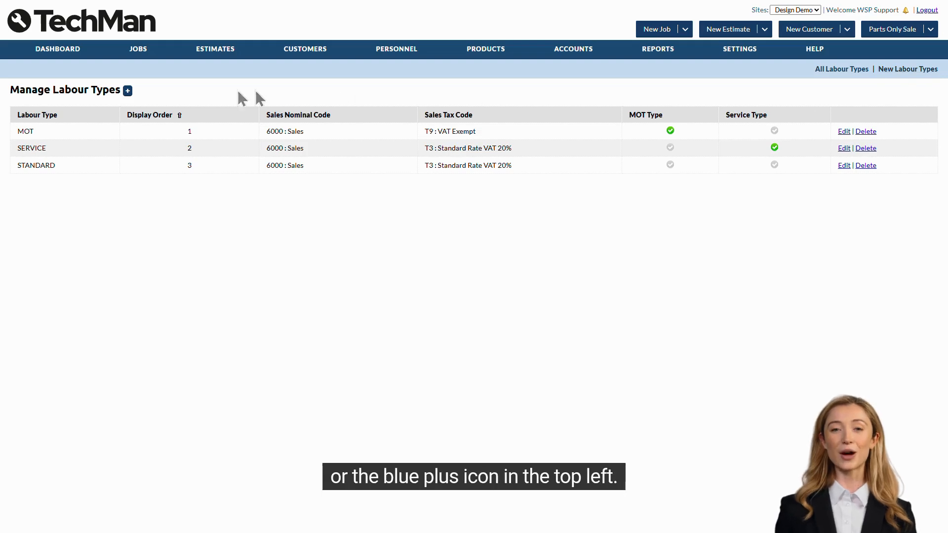
Start a new labour type named TYREFIT and set its display order to 4.
click(127, 91)
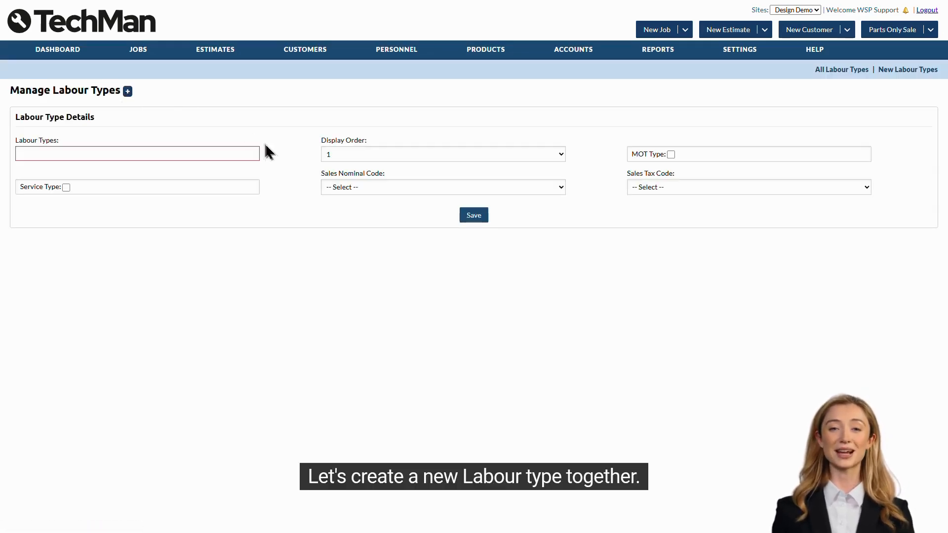
click(230, 152)
text(TYREFIT)
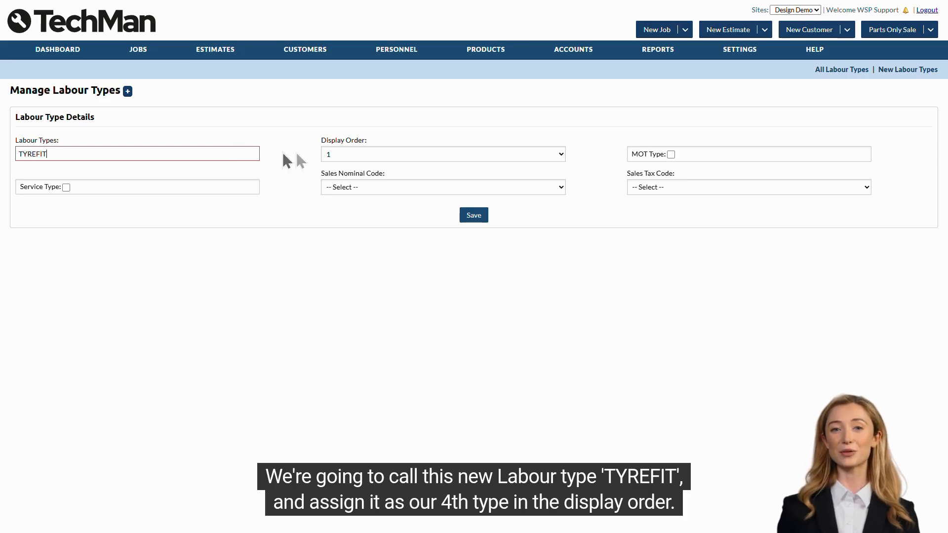
click(352, 155)
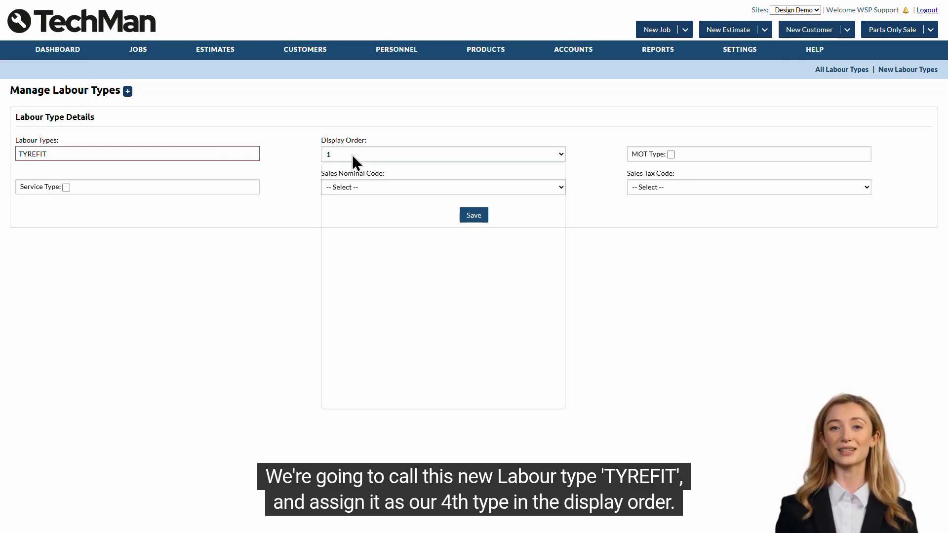
click(348, 207)
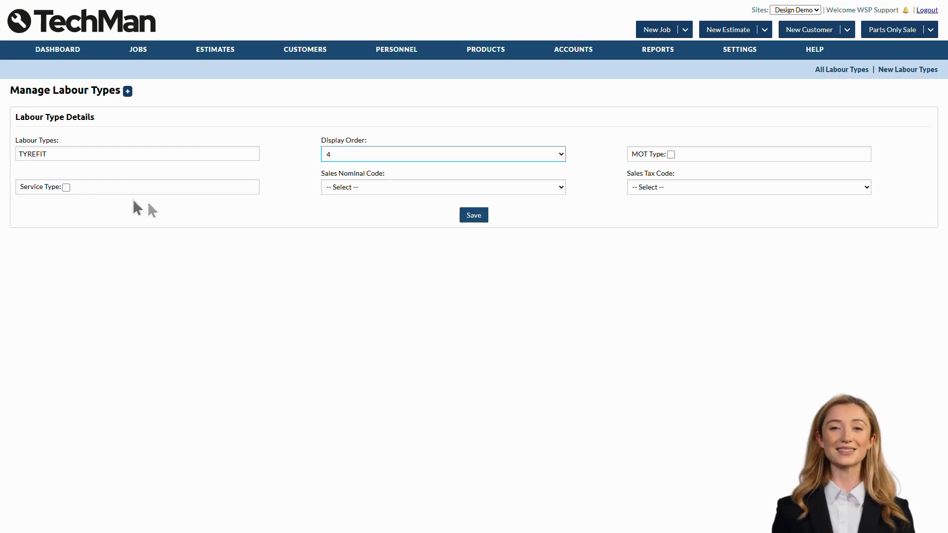
Assign sales nominal code 6001 : Tyre Sales and sales tax code T3 : Standard Rate VAT 20% to the labour type, and save it.
click(401, 188)
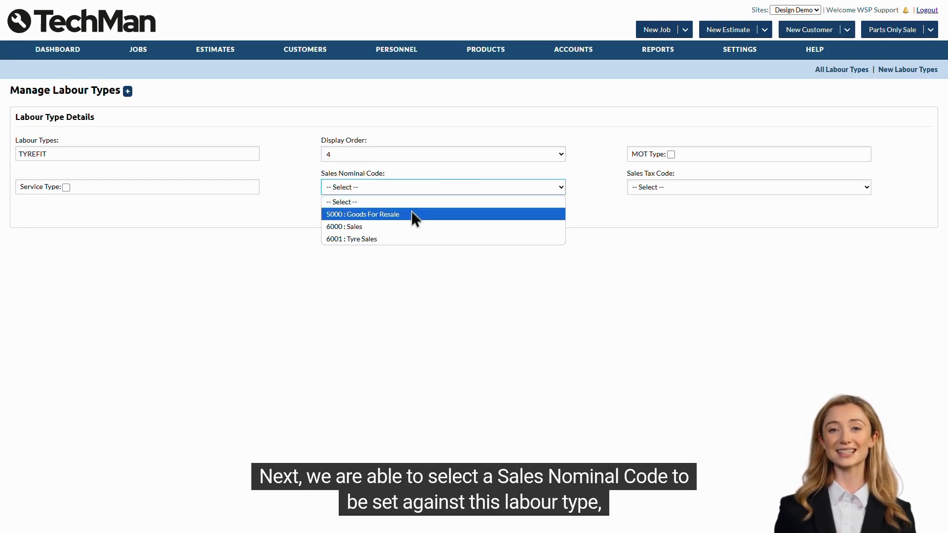
click(387, 239)
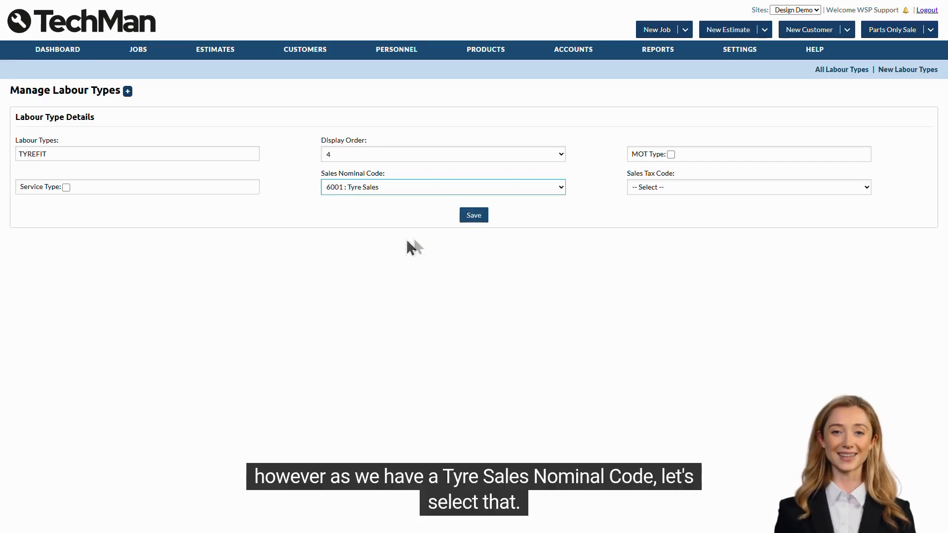
click(698, 188)
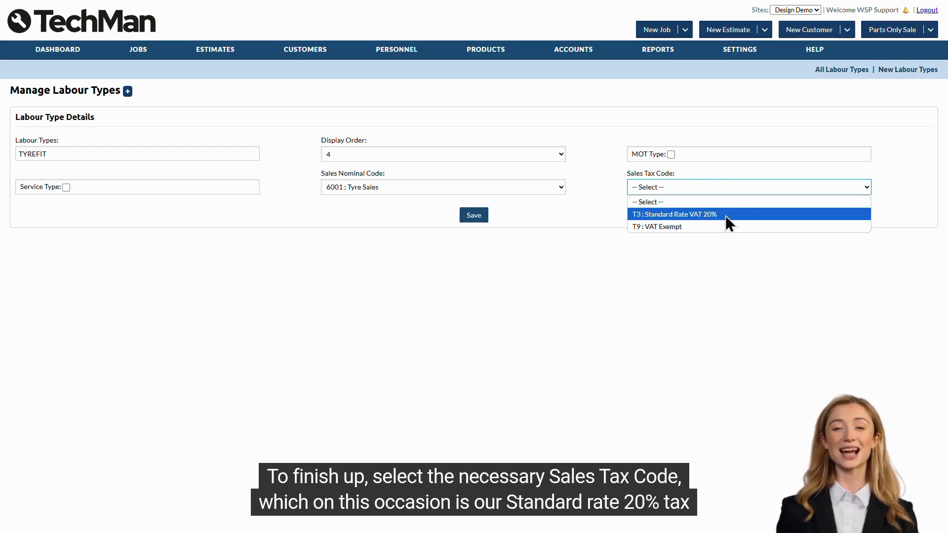
click(725, 215)
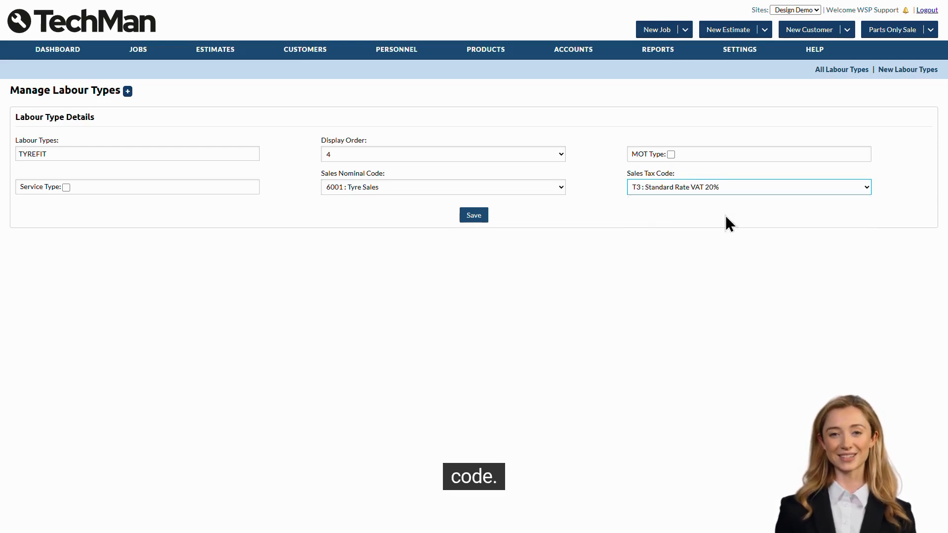
click(471, 219)
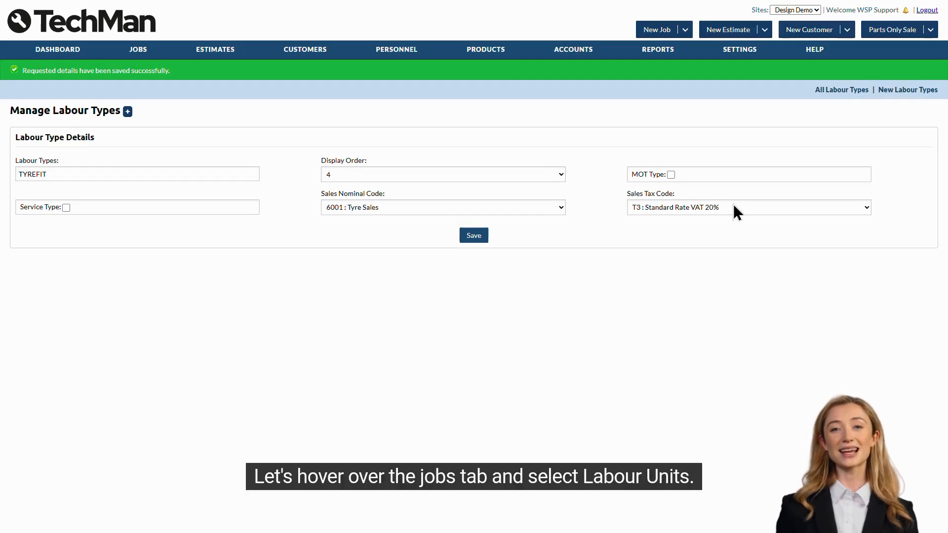
Start a new labour unit with code PUNCREP, description "Puncture repair" and labour type TYREFIT.
mouse_move(144, 53)
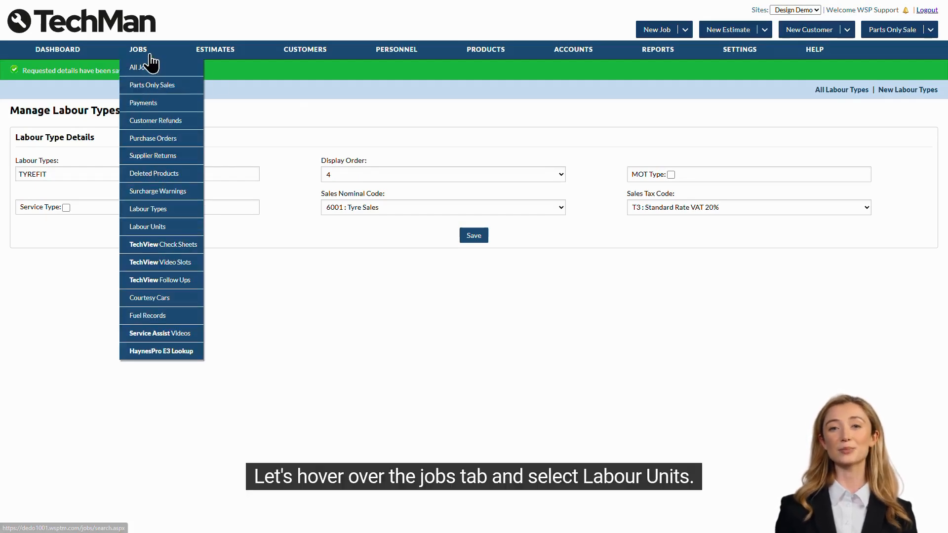
click(170, 229)
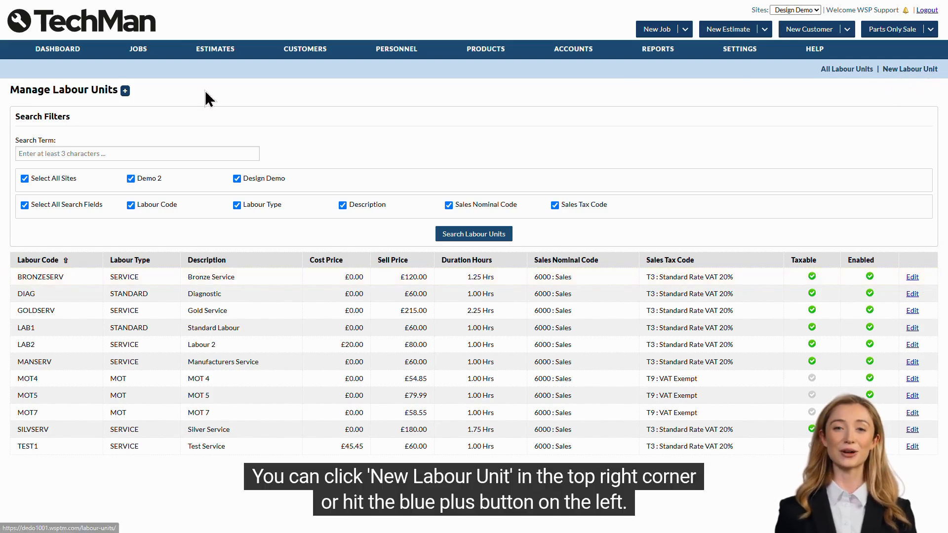
click(125, 92)
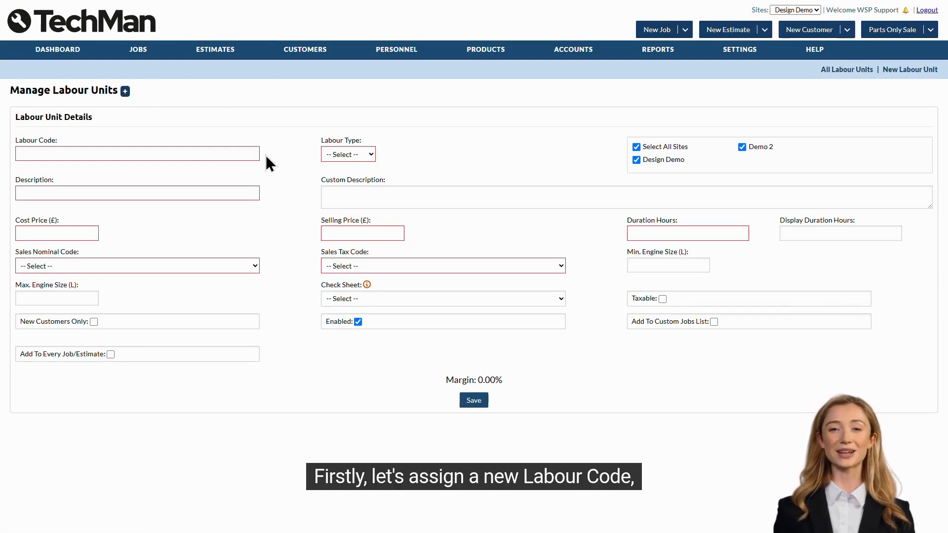
click(237, 154)
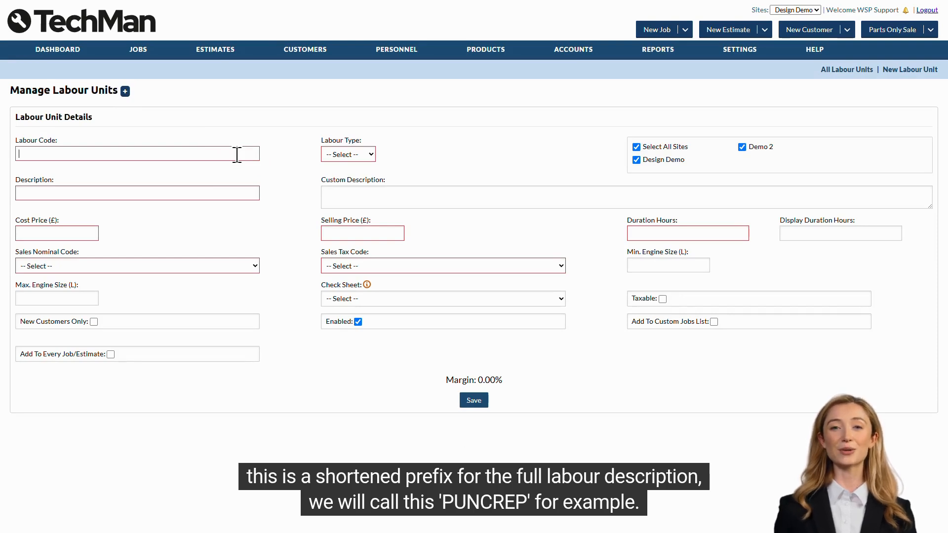
text(PUNCREP)
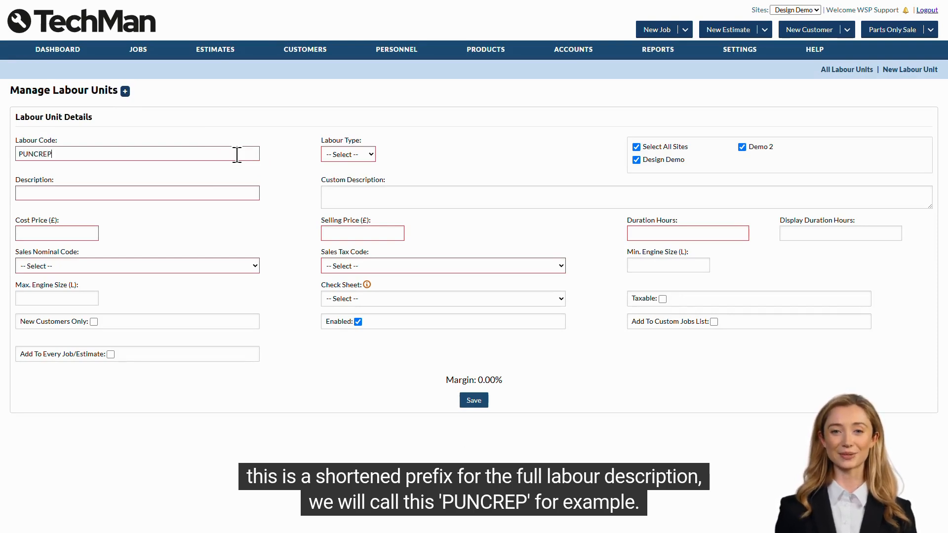
click(232, 188)
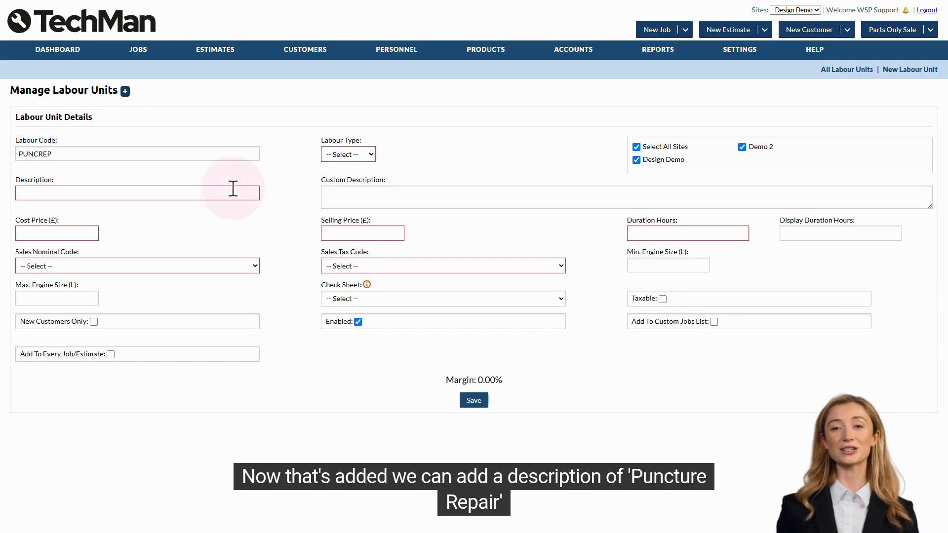
text(Punct)
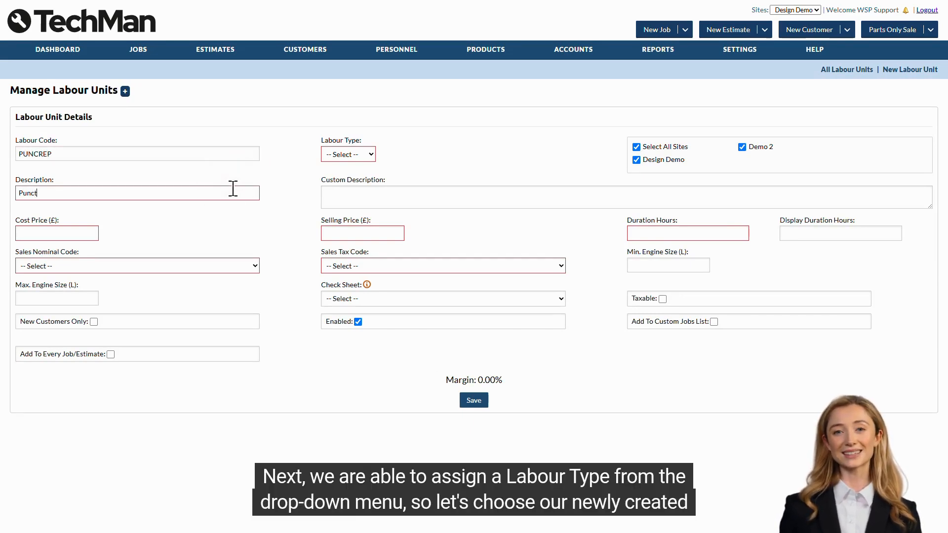
text(ure repair)
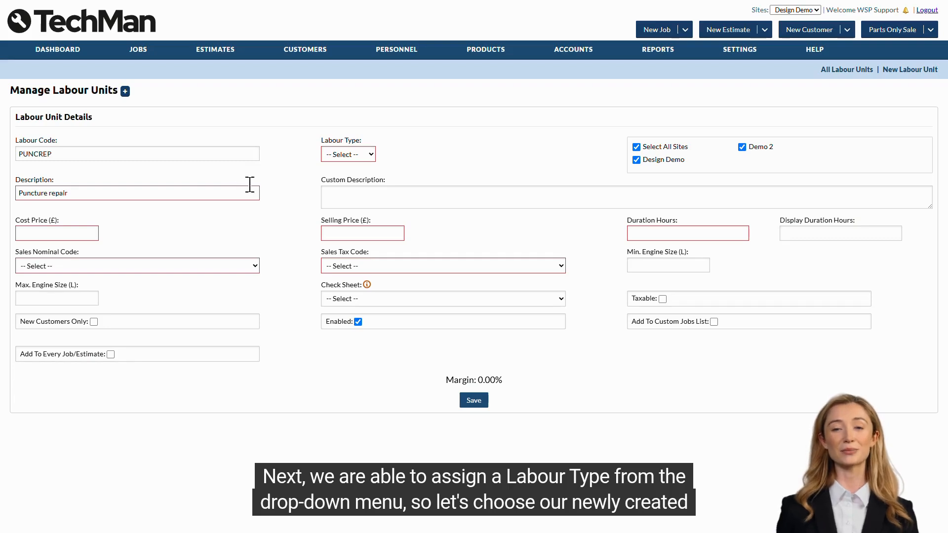
click(357, 157)
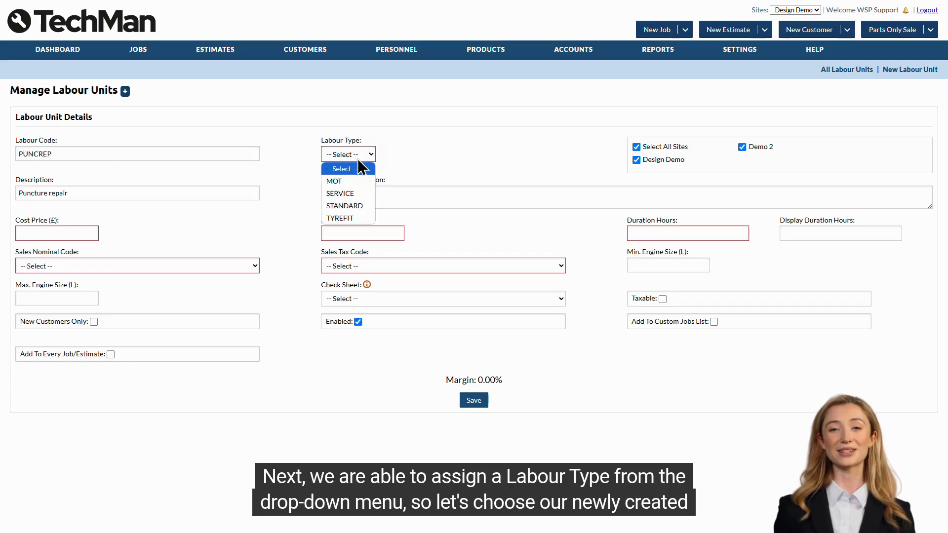
click(359, 220)
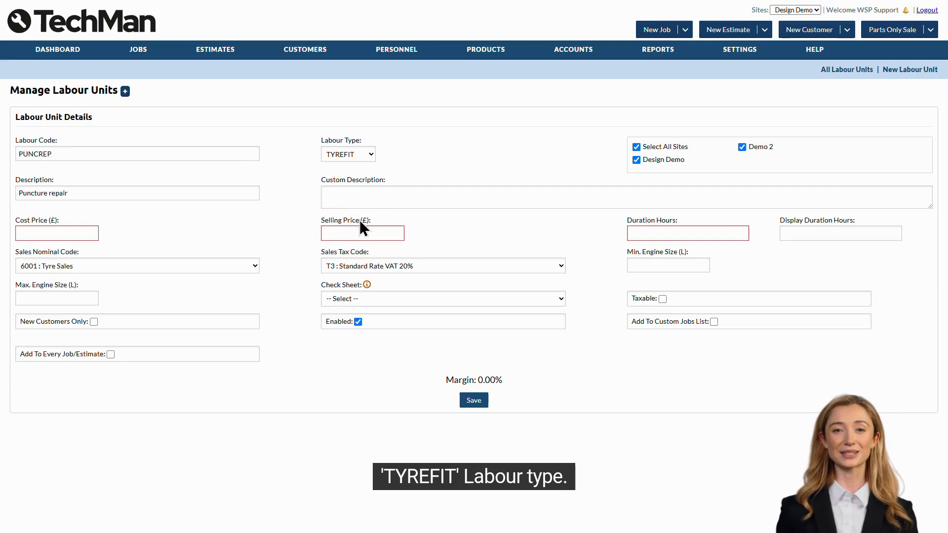
Set the labour unit's cost price to £5 and its selling price to £25.
click(33, 232)
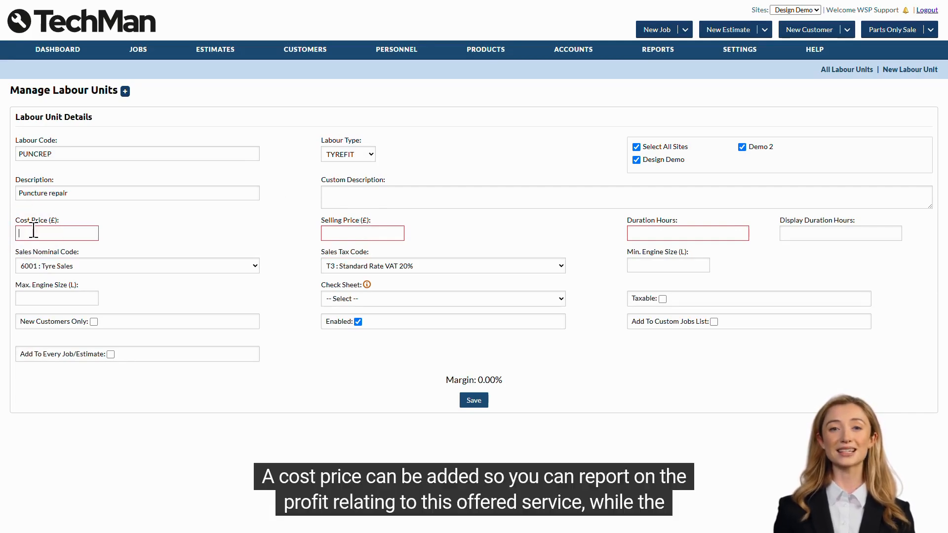
text(5)
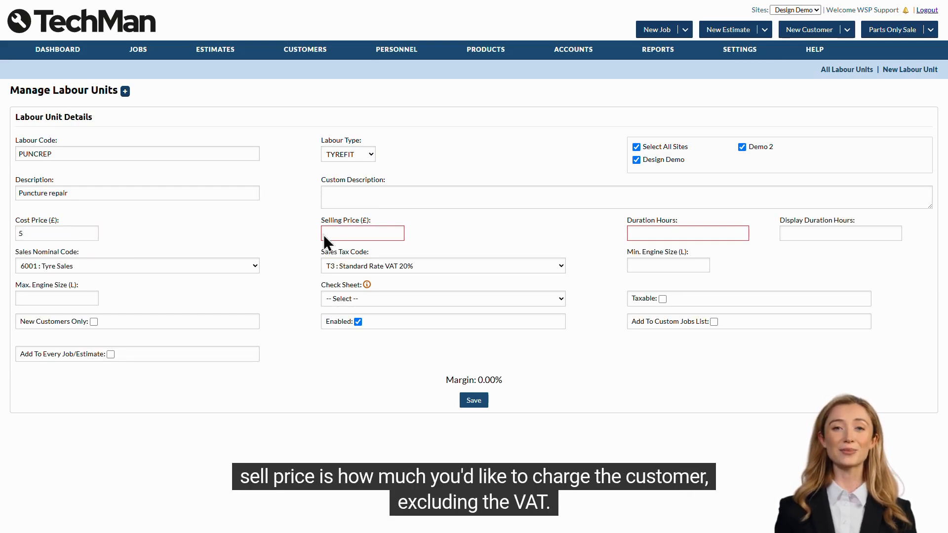
click(347, 233)
text(25)
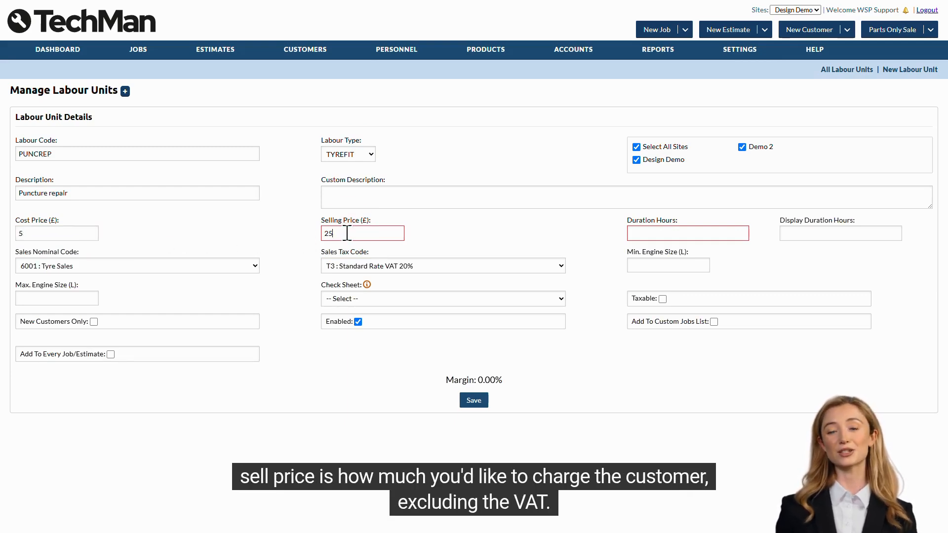
click(445, 234)
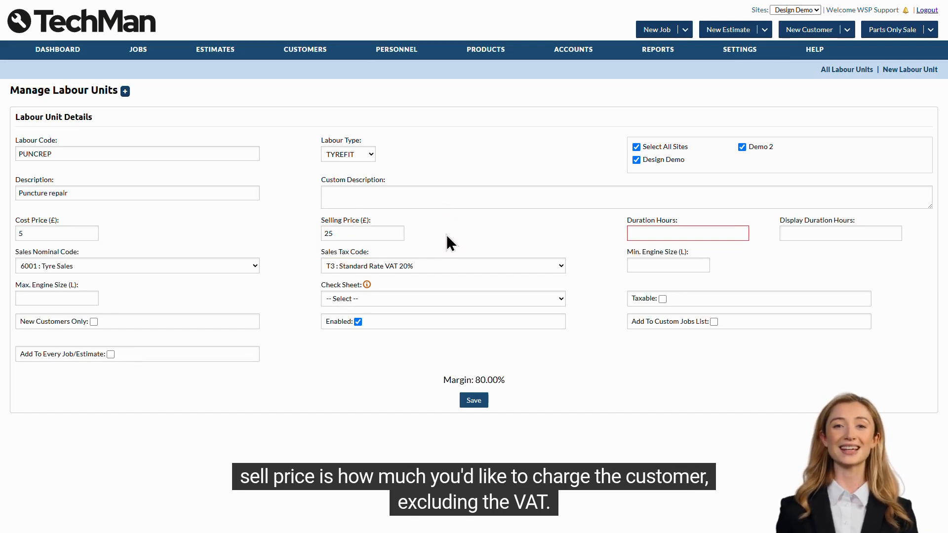
Set the labour unit's duration to 0.25 hours.
click(712, 236)
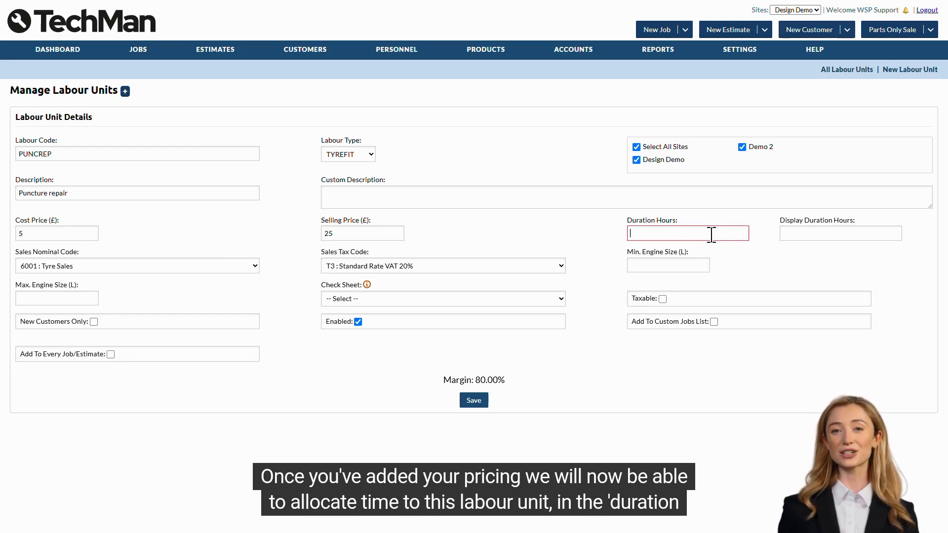
text(0.25)
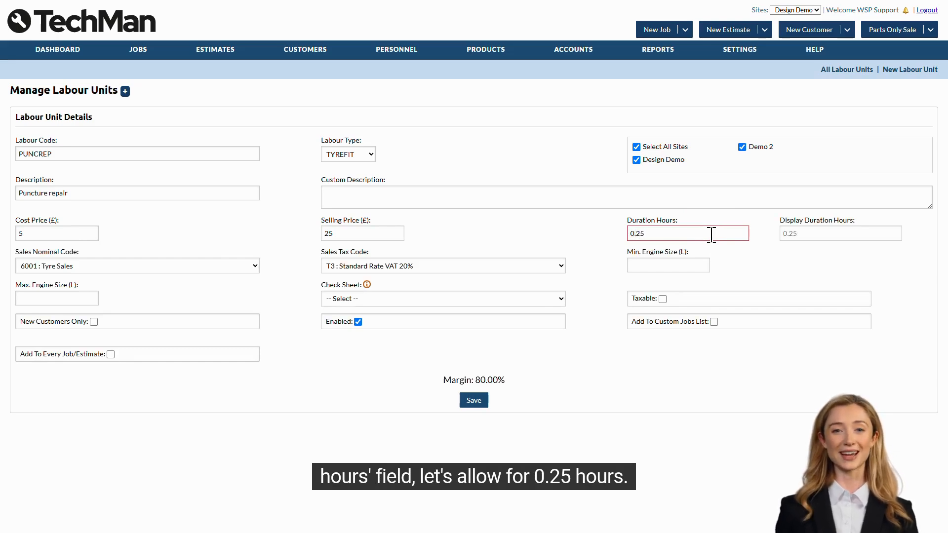
click(763, 231)
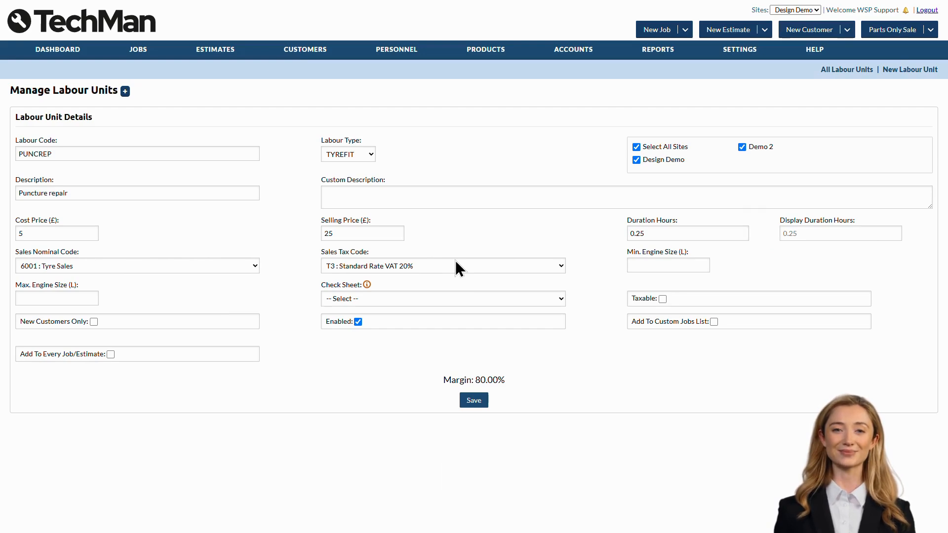
click(682, 265)
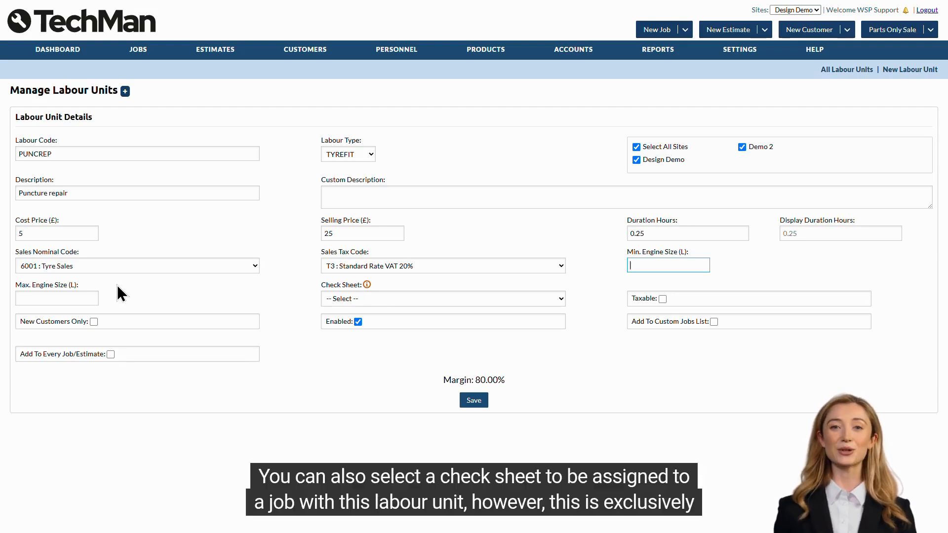
Assign the Vehicle Health Check check sheet to the labour unit.
mouse_move(369, 286)
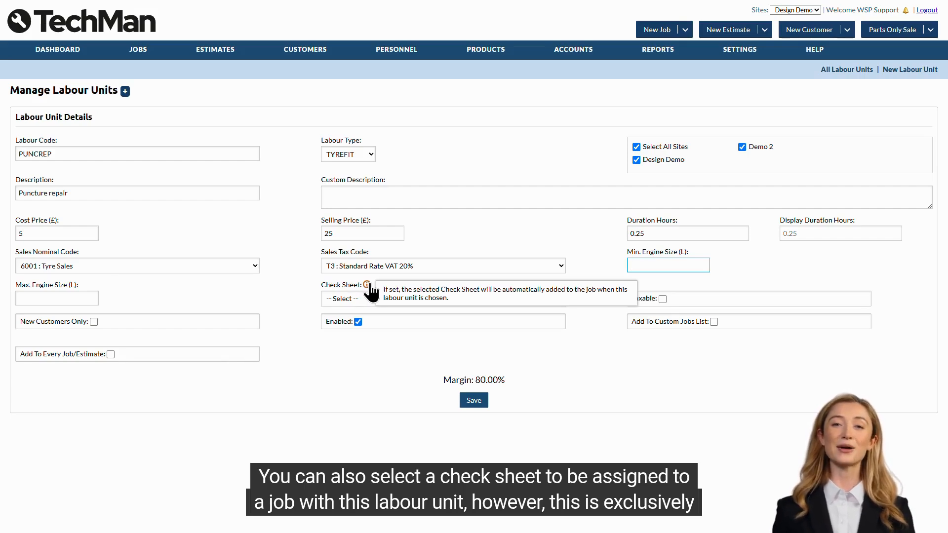
click(333, 299)
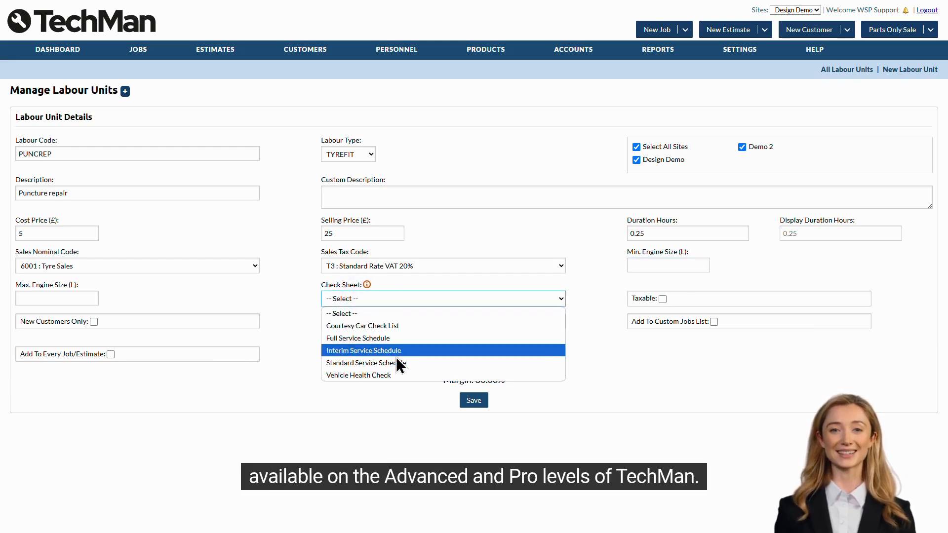
click(395, 375)
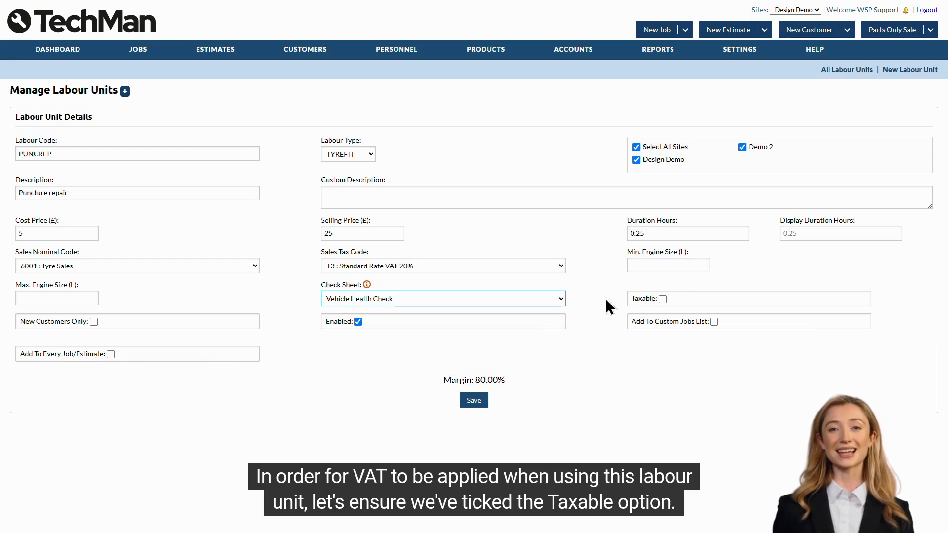
Make the labour unit taxable, include it in the custom jobs list, and save it.
click(662, 299)
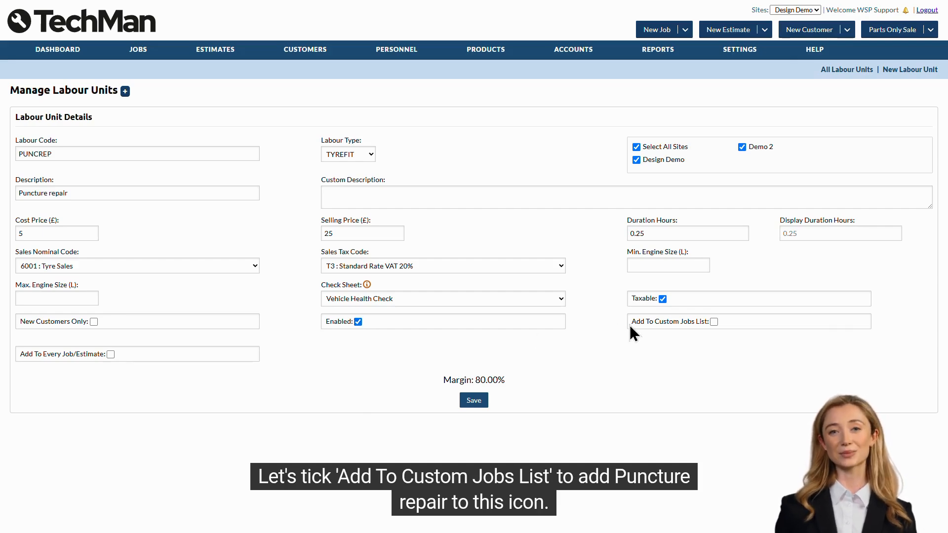
click(715, 322)
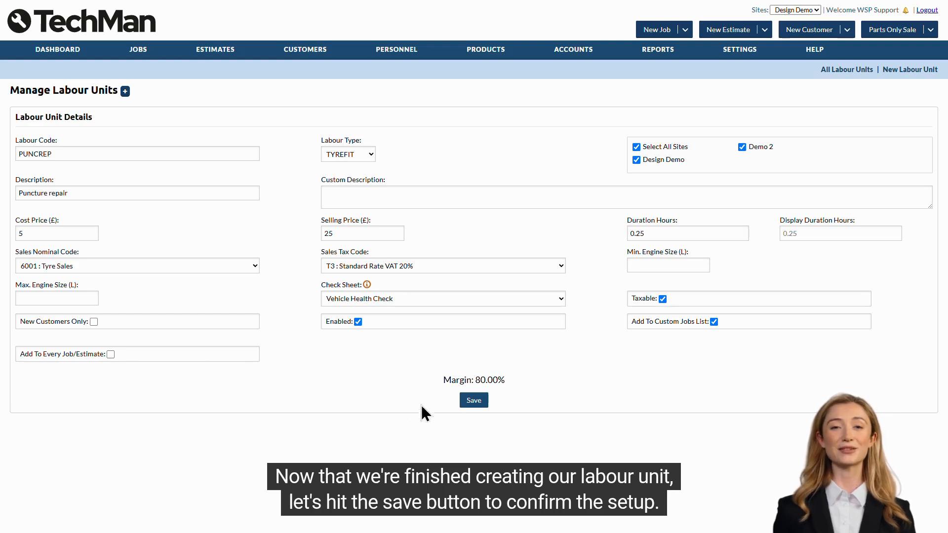
click(483, 403)
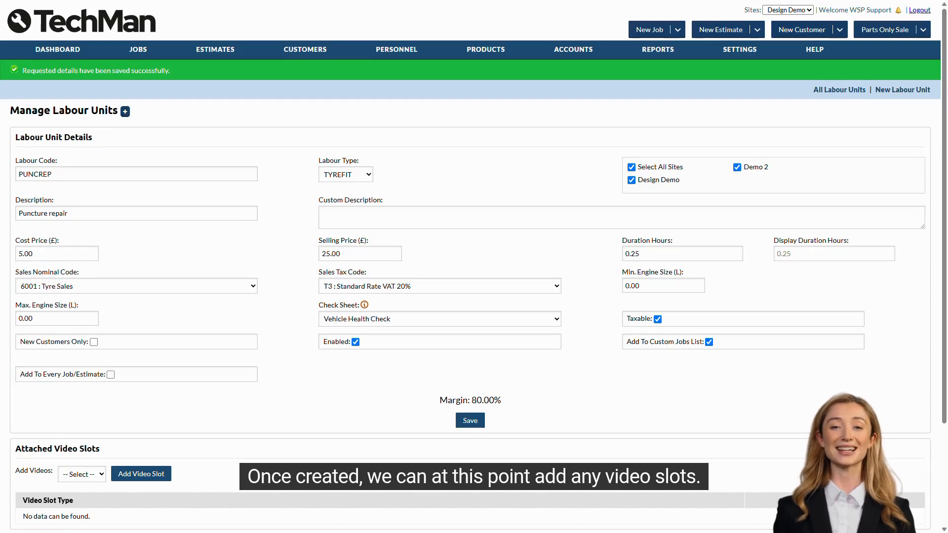
Attach a video slot of type general to the puncture repair labour unit.
scroll(593, 282, down, 3)
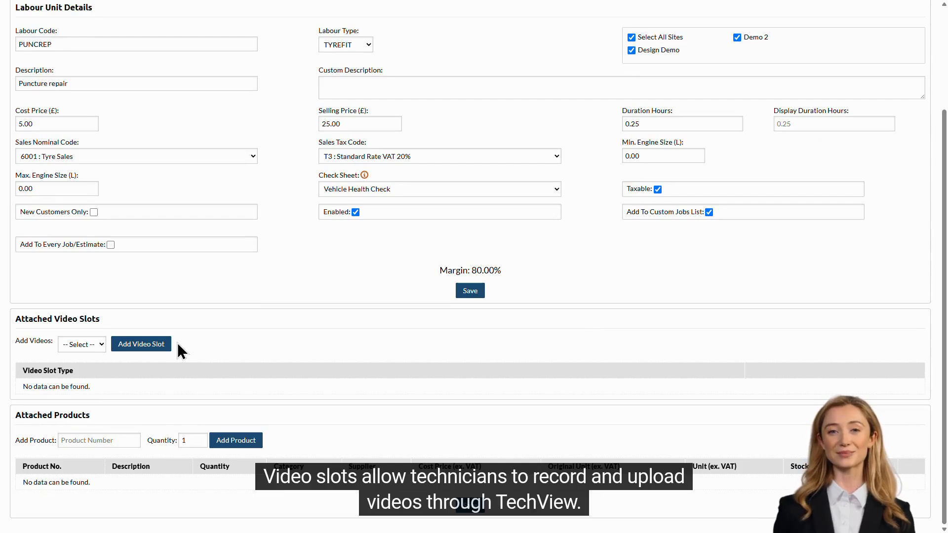
click(95, 346)
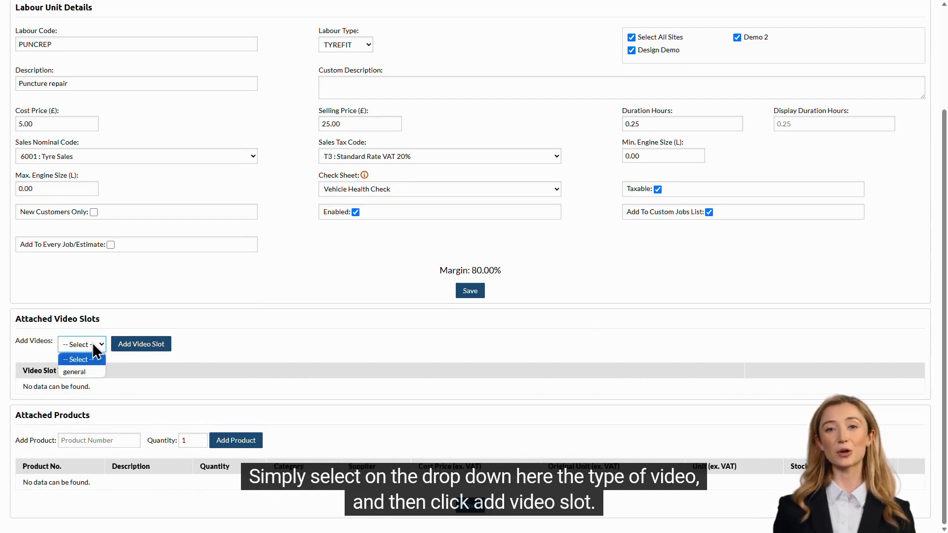
click(92, 373)
click(140, 349)
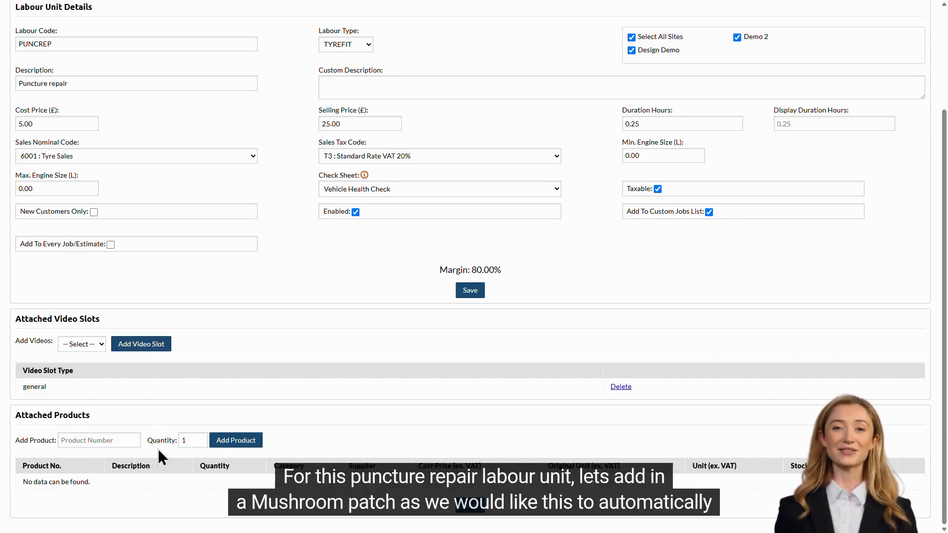
Attach the product MUSHPATCH, quantity 1, to the puncture repair labour unit.
click(107, 438)
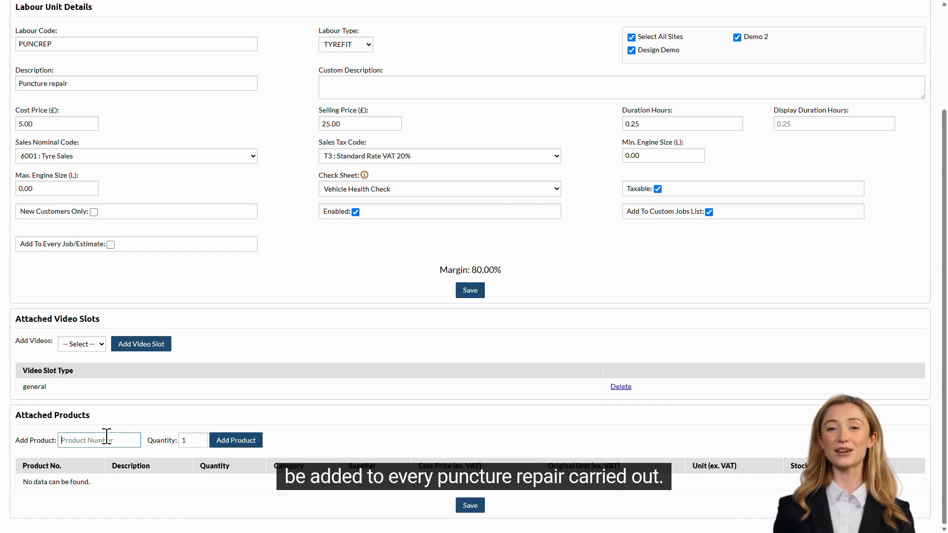
text(MUS)
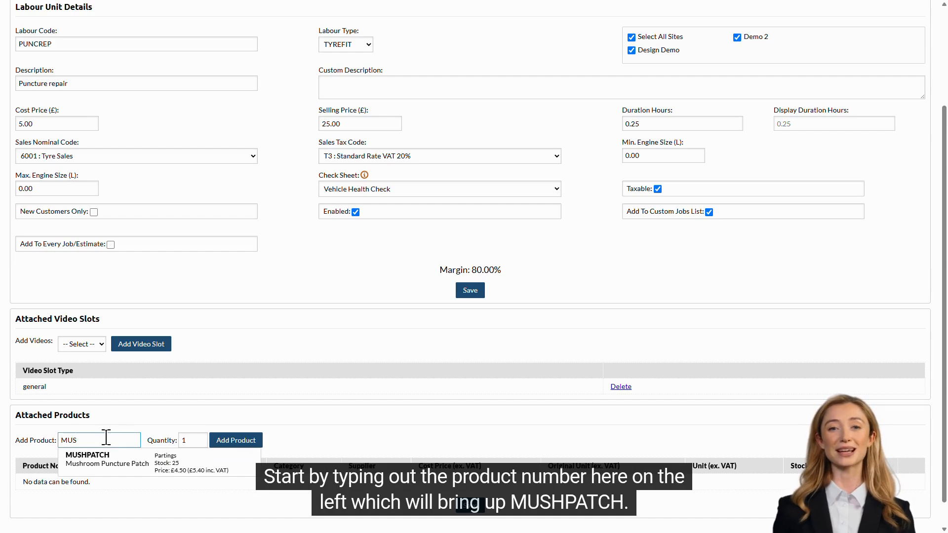
click(128, 455)
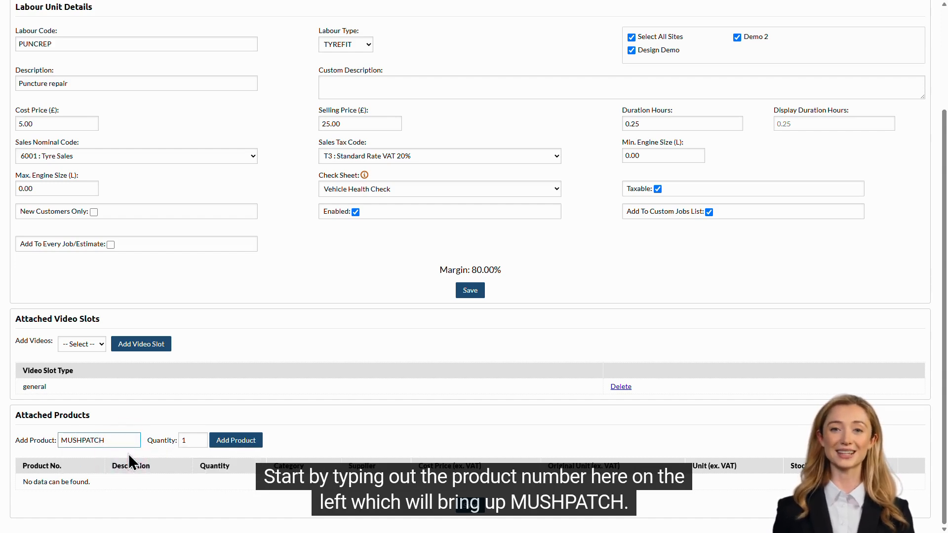
click(234, 441)
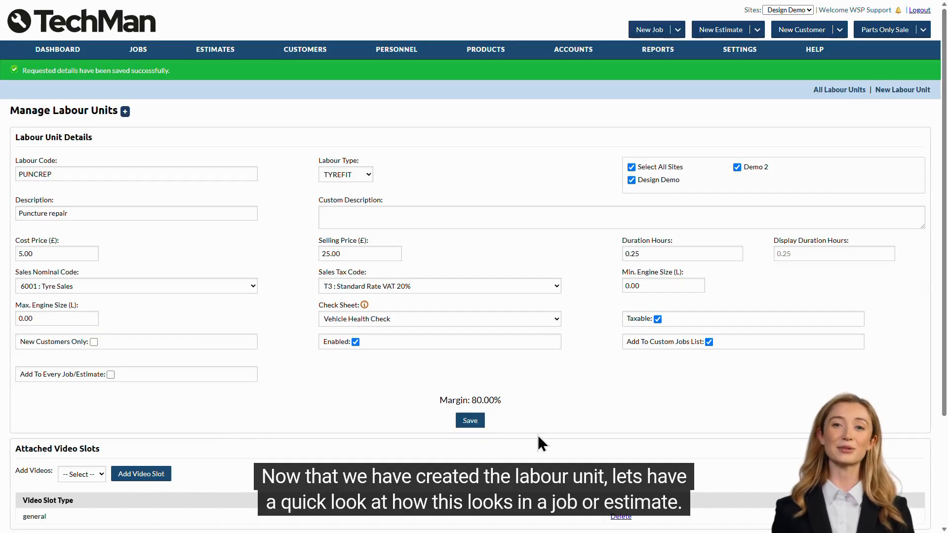
Create a new estimate and add the PUNCREP labour unit to it with quantity 1.0 and no technician.
click(738, 29)
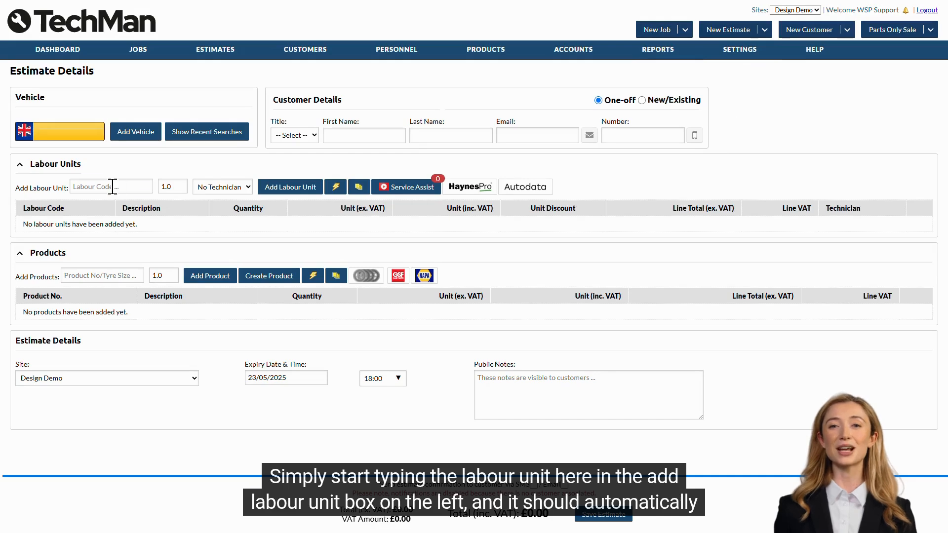
click(112, 187)
text(punc)
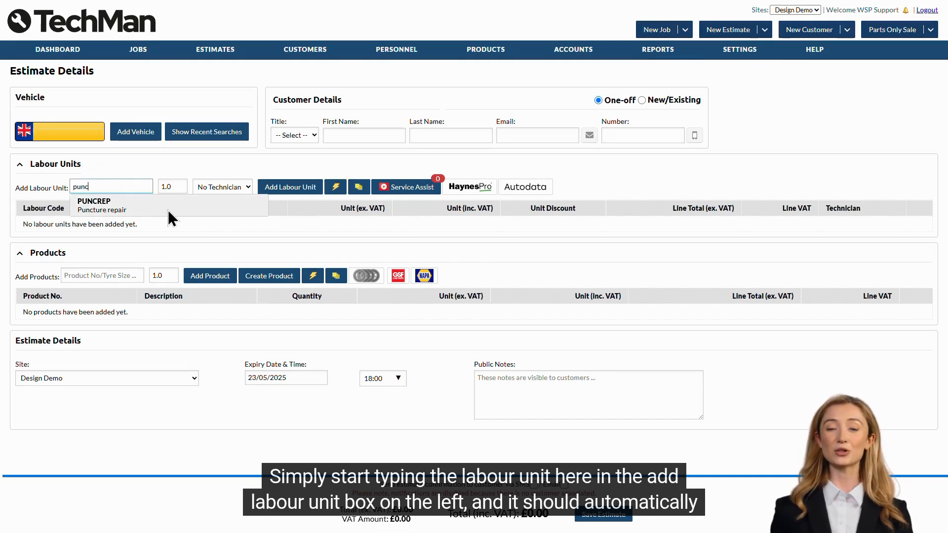
click(201, 207)
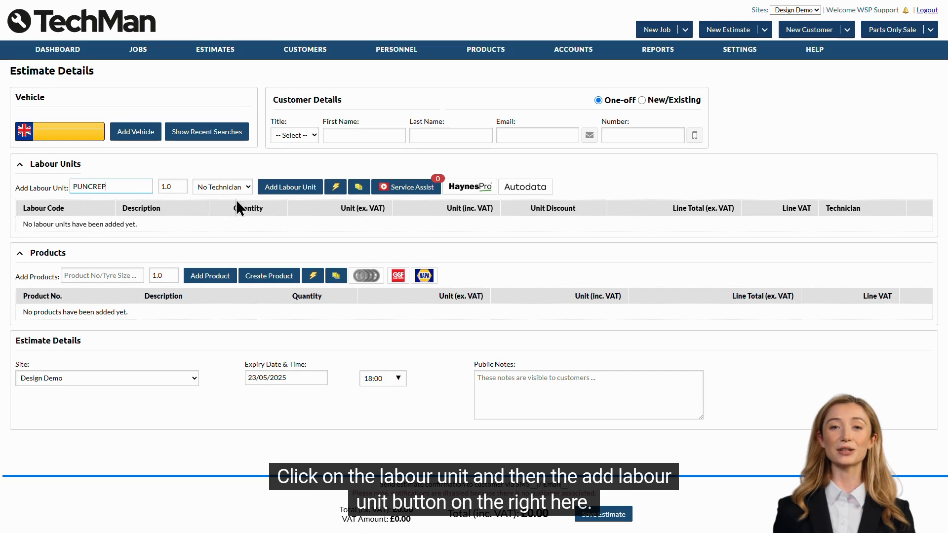
click(273, 189)
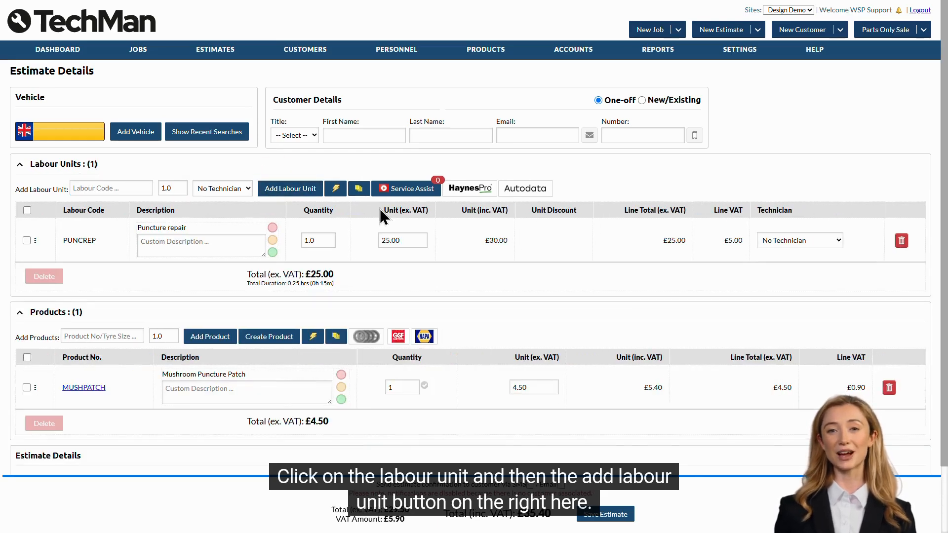